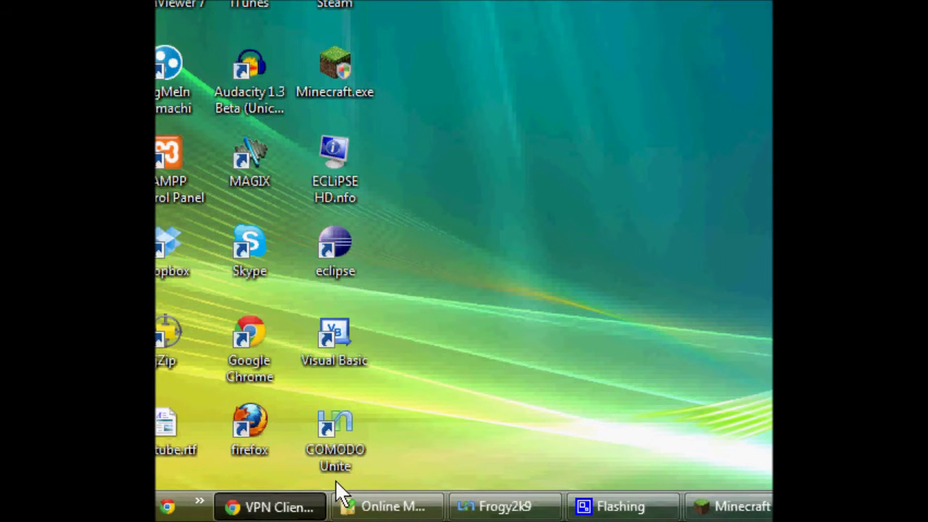
Restore the Chrome window showing the Comodo Unite page from the taskbar
left_click(304, 507)
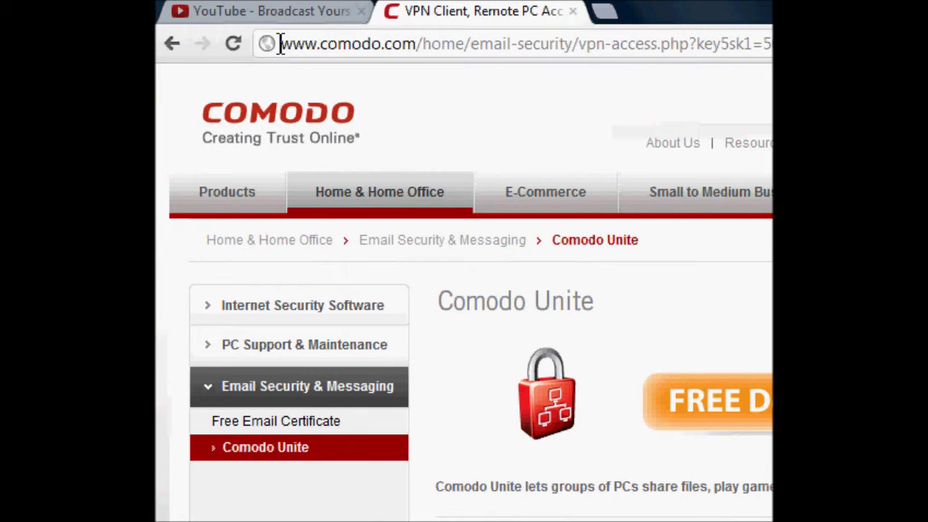
Open the Comodo Unite page under Products, then minimize the browser to the desktop
left_click_drag(280, 44, 420, 48)
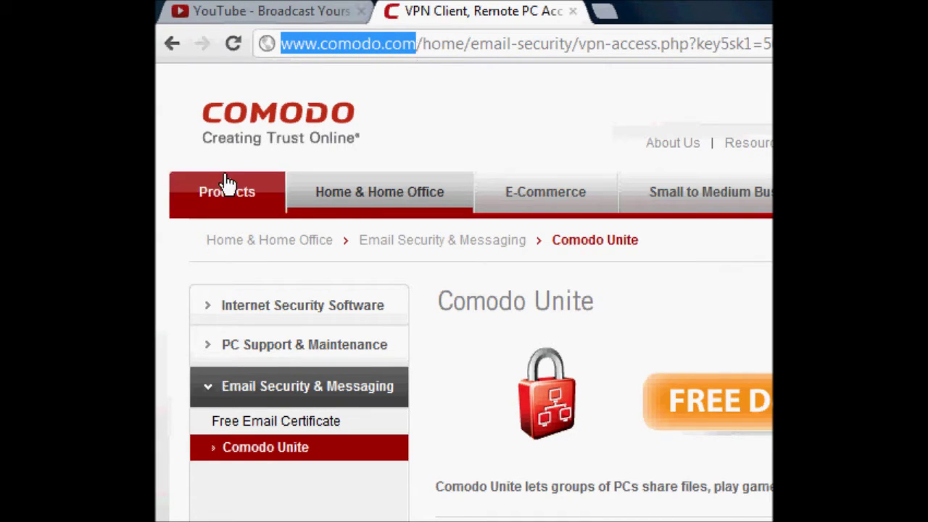
mouse_move(244, 196)
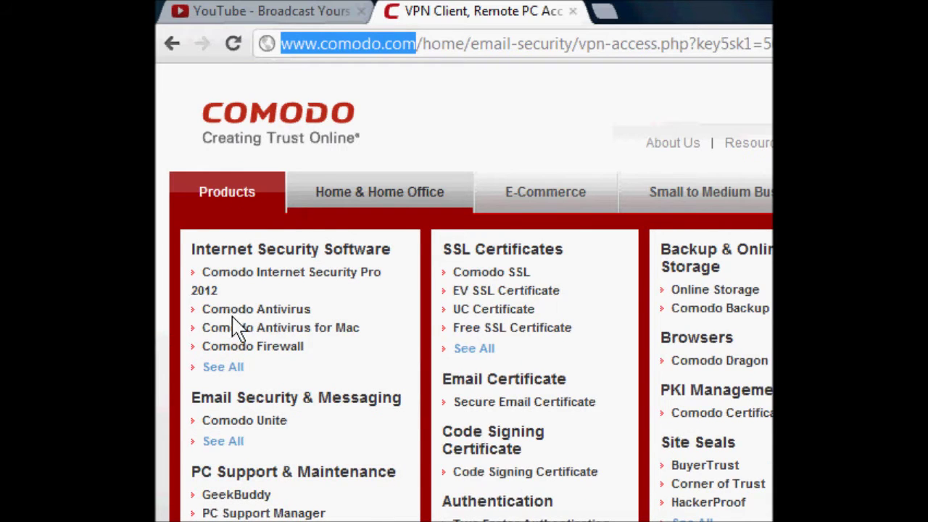
scroll(258, 402, "down", 1)
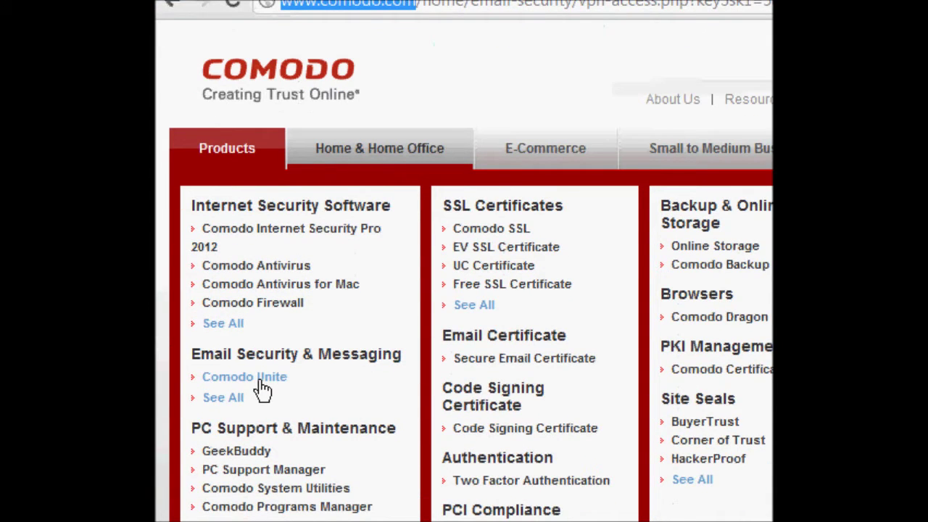
left_click(261, 390)
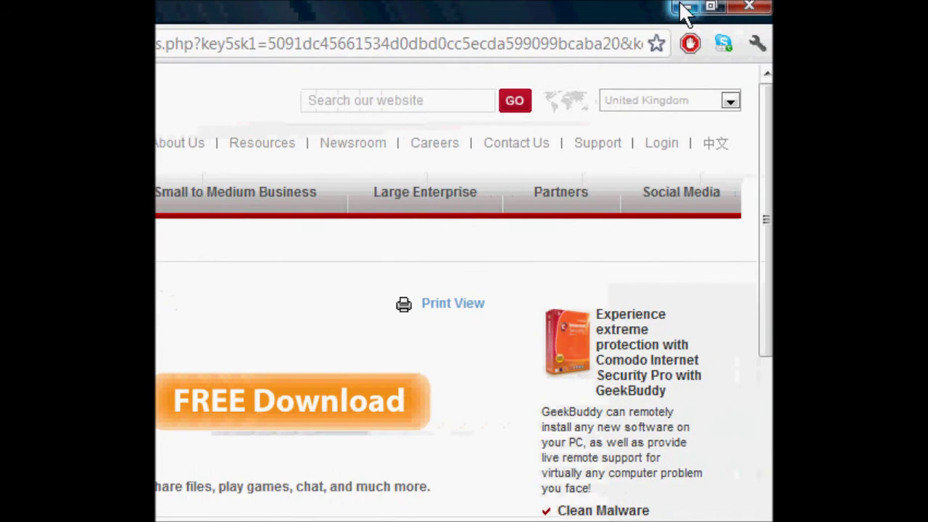
left_click(700, 7)
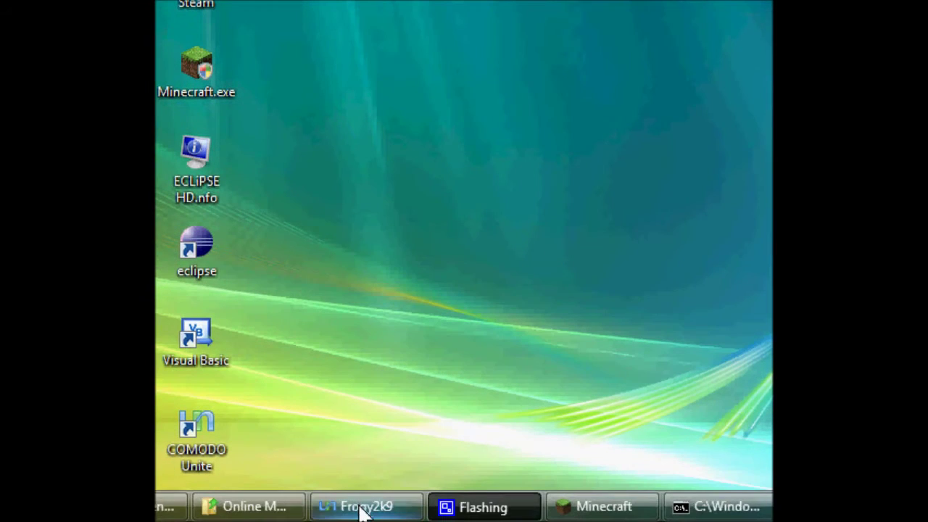
Join the 'subs - youtube.com' network in Comodo Unite with its password, then return to Minecraft
left_click(362, 507)
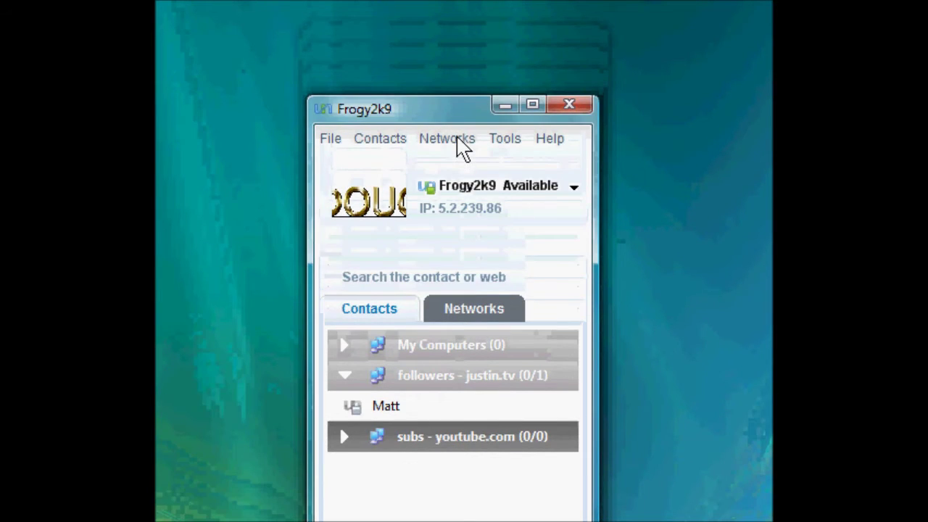
left_click(457, 138)
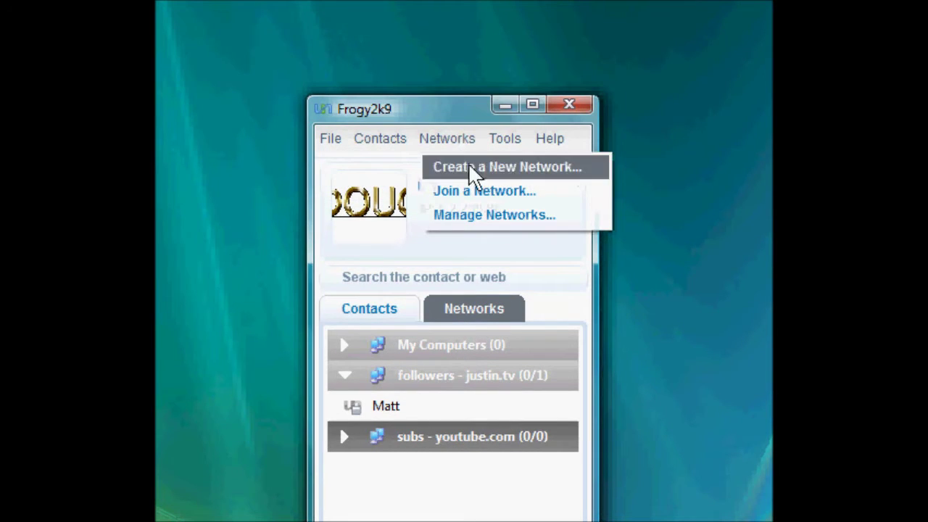
left_click(494, 191)
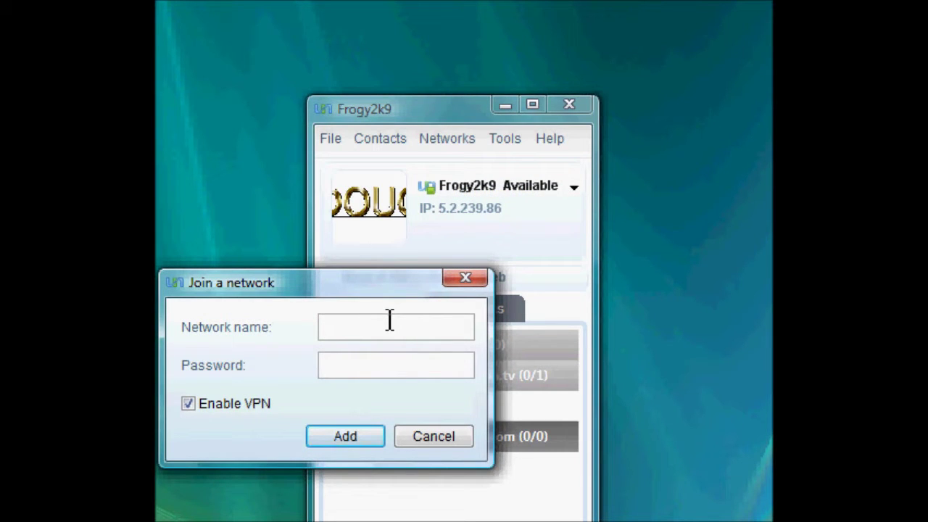
type("S")
type("u")
type("bs ")
type(" youtube")
type("com")
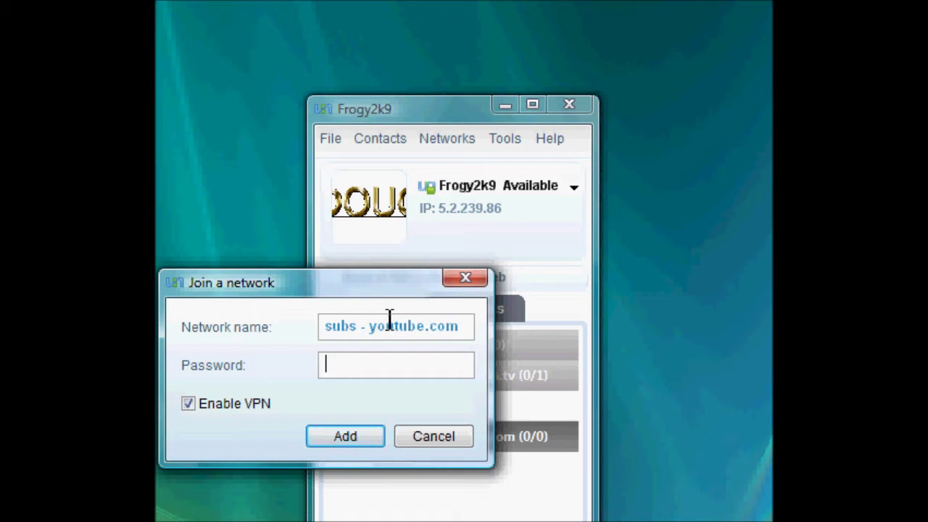
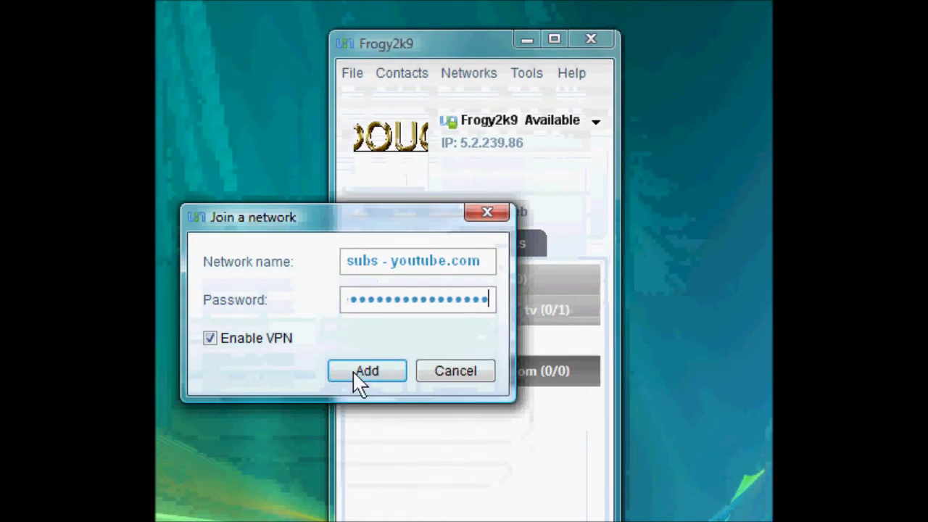
left_click(434, 366)
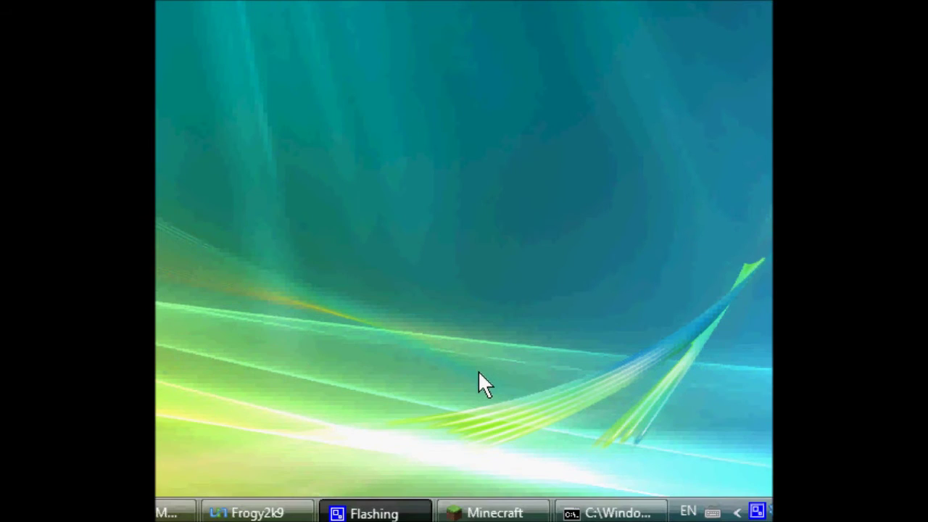
left_click(483, 508)
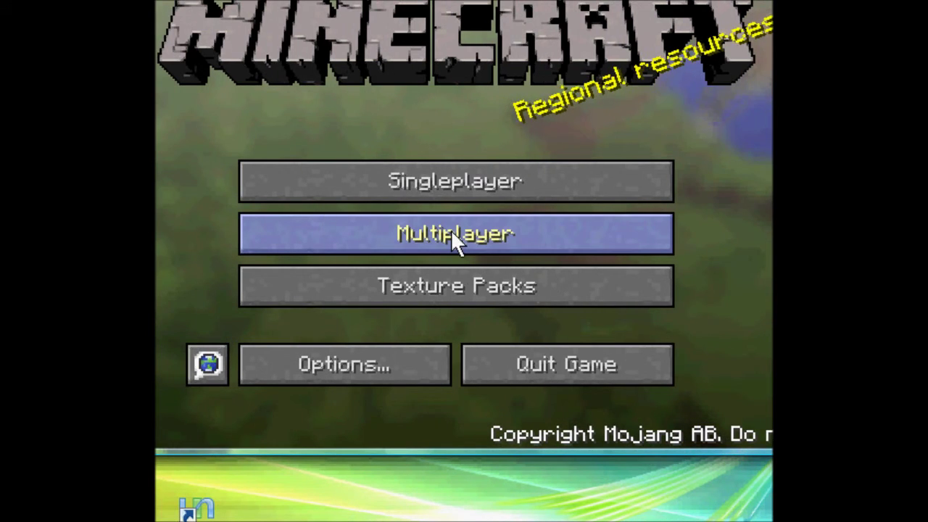
Add a multiplayer server named 'Frogy server' and bring up Comodo Unite to read the IP
left_click(452, 233)
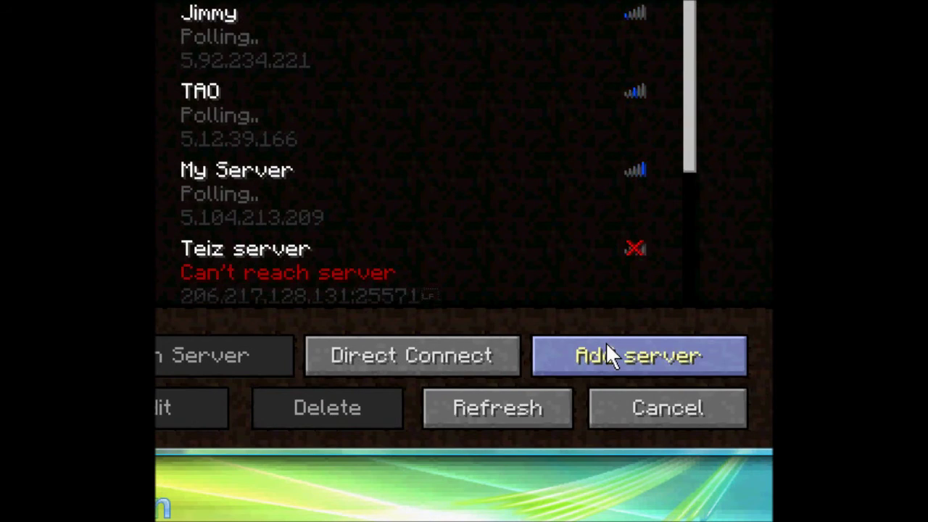
left_click(606, 343)
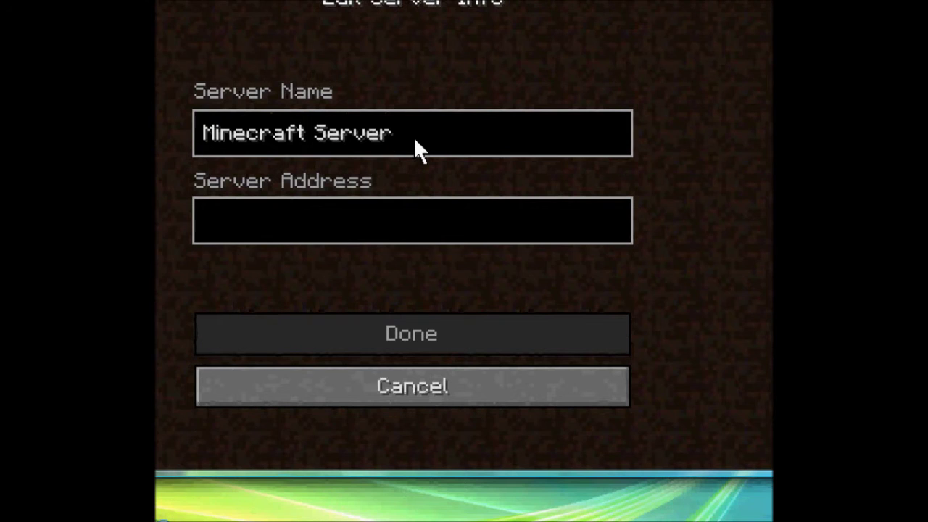
key("BackSpace")
key("BackSpace")
key("BackSpace")
key("BackSpace")
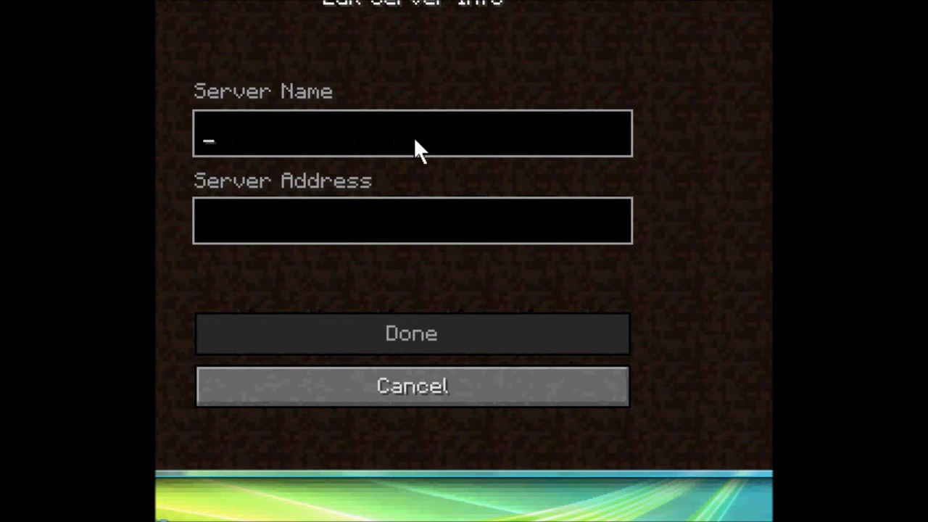
type("Frogy s")
type("erver")
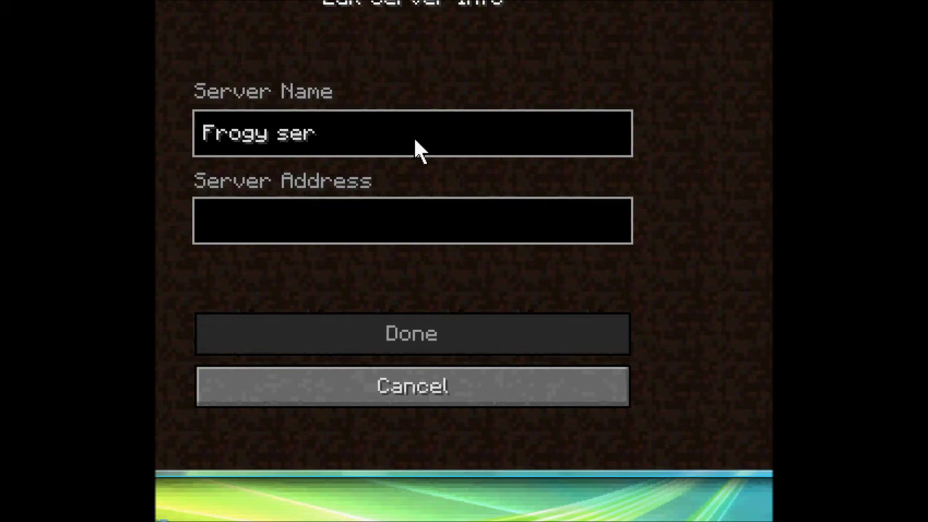
left_click(338, 209)
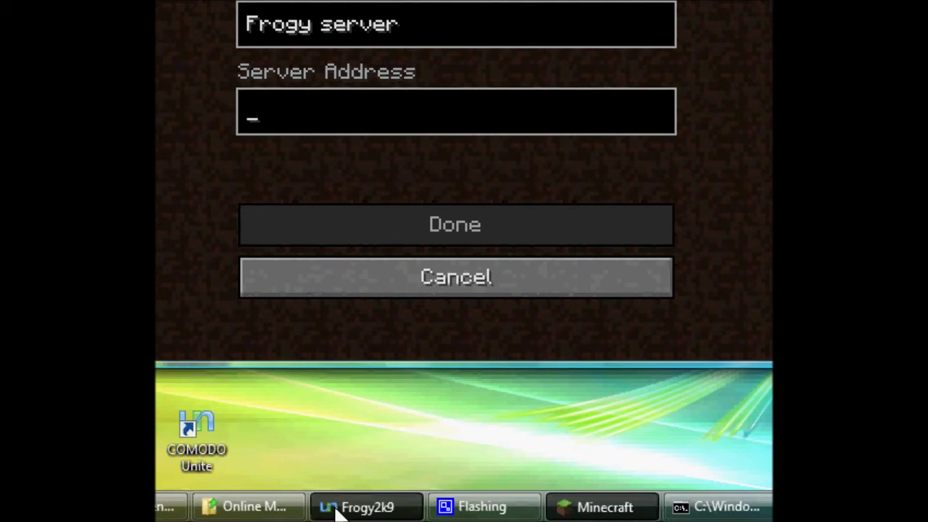
left_click(338, 509)
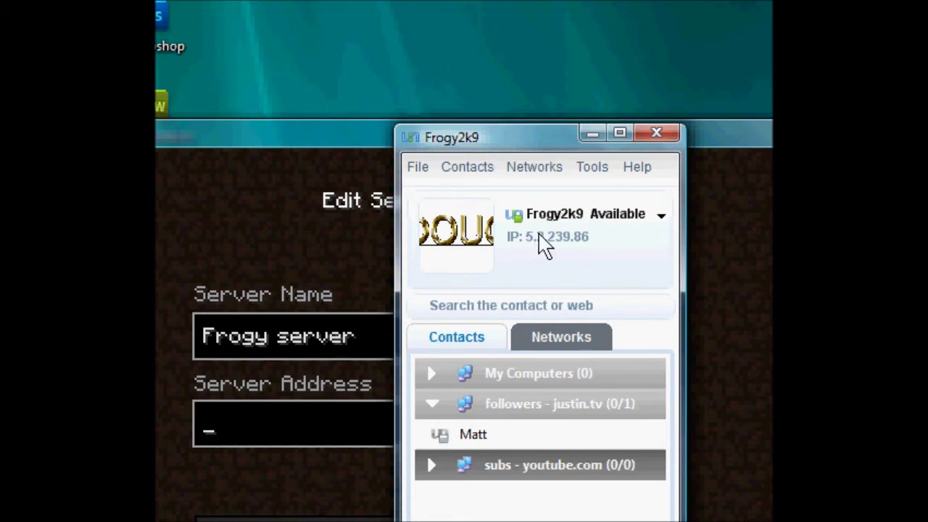
Enter server address 5.2.239.86 for Frogy server and confirm the entry
mouse_move(523, 138)
left_mouse_down()
mouse_move(522, 84)
mouse_move(541, 2)
left_mouse_up()
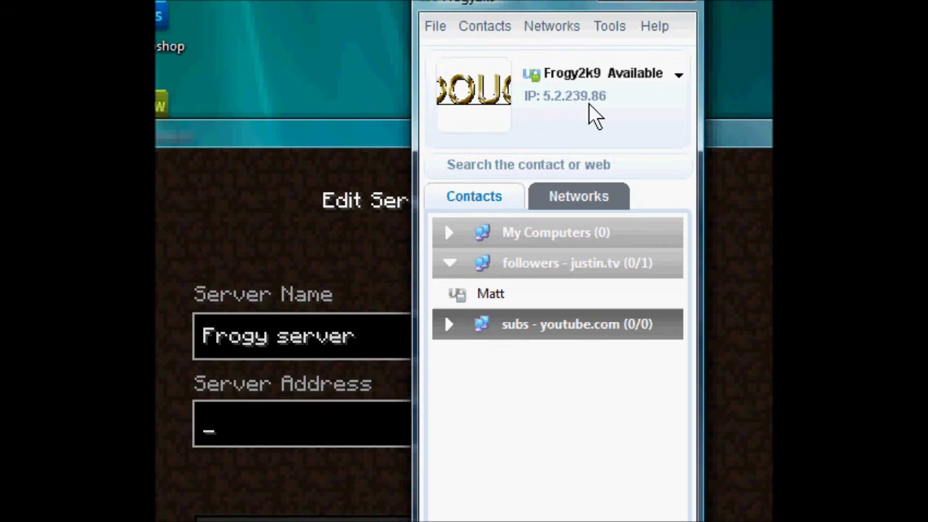
left_click(323, 386)
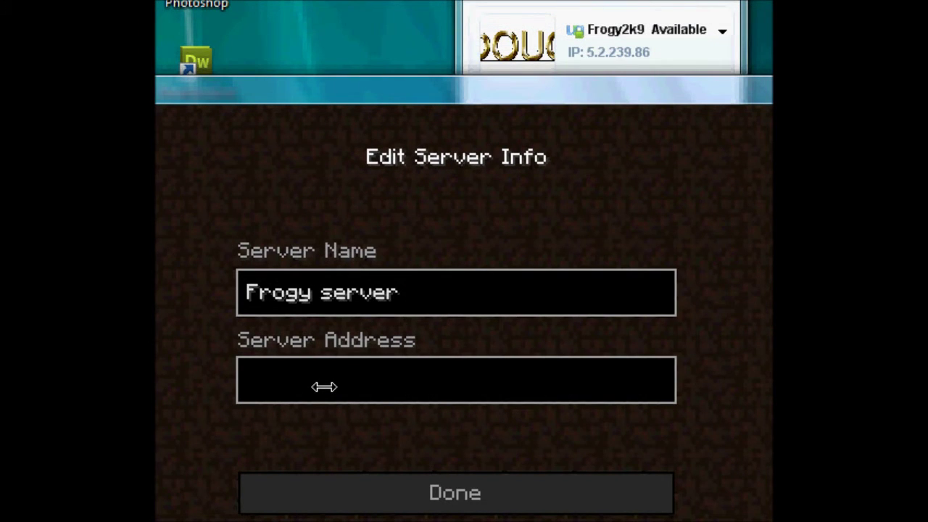
type("5.2")
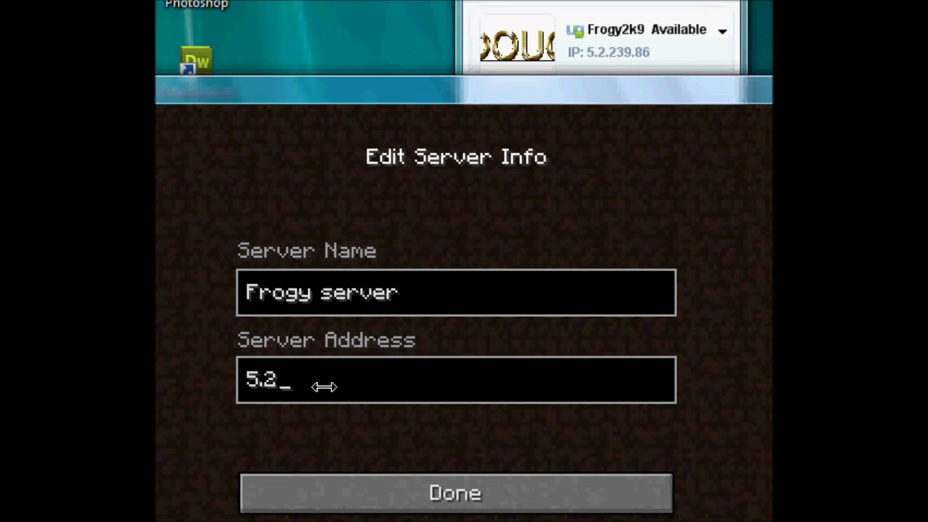
type(".2")
type("39")
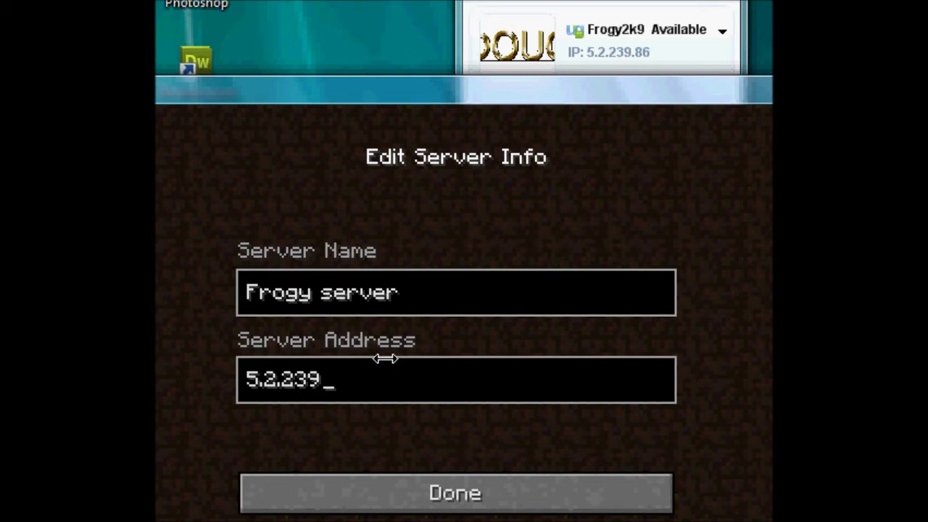
type(".86")
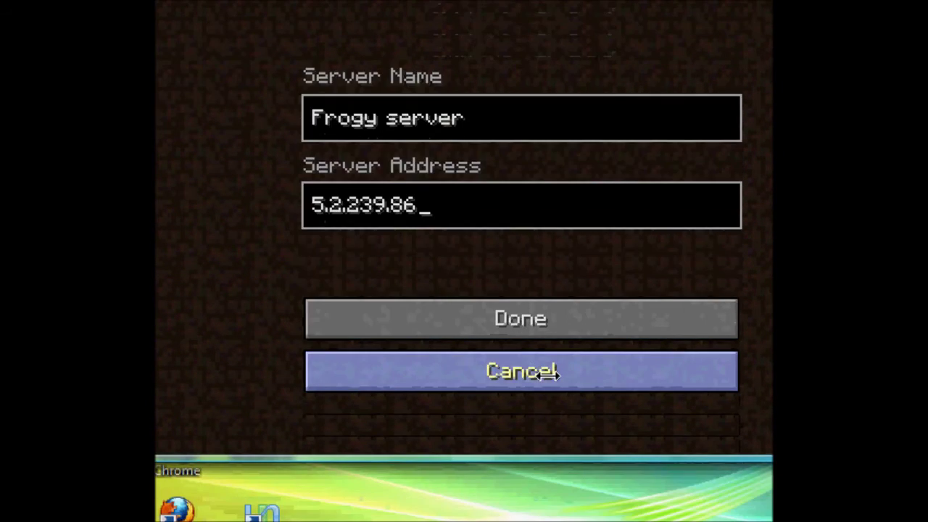
left_click(550, 371)
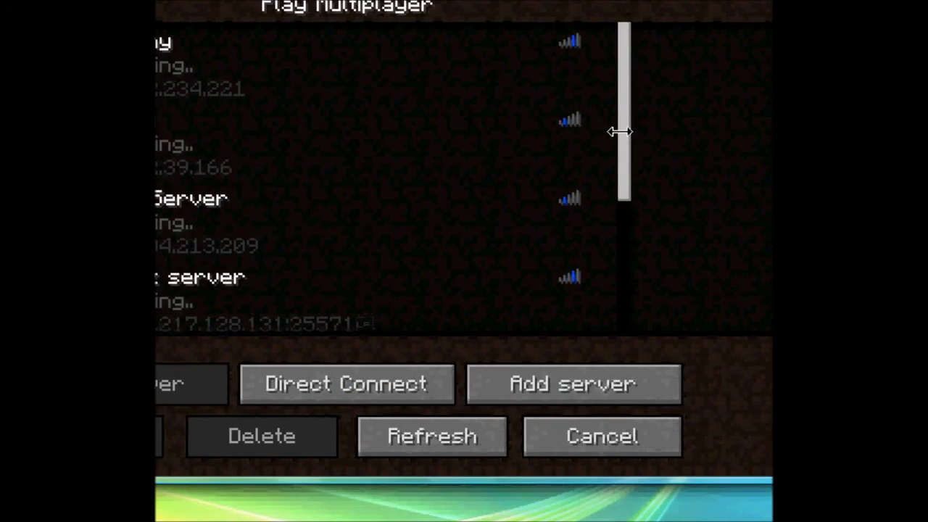
Close Minecraft and Comodo Unite, then open New Rich Text Document.rtf from the desktop
mouse_move(617, 131)
left_mouse_down()
mouse_move(605, 269)
mouse_move(563, 326)
left_mouse_up()
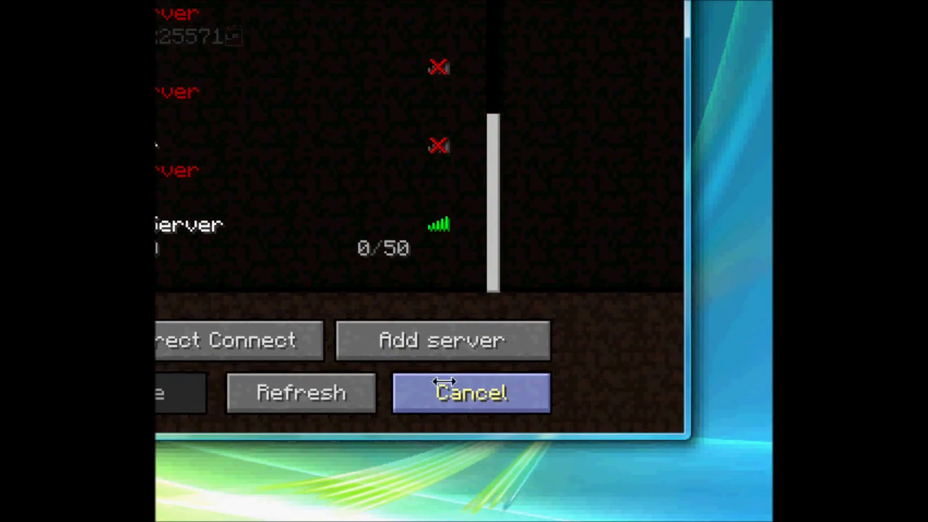
left_click(443, 487)
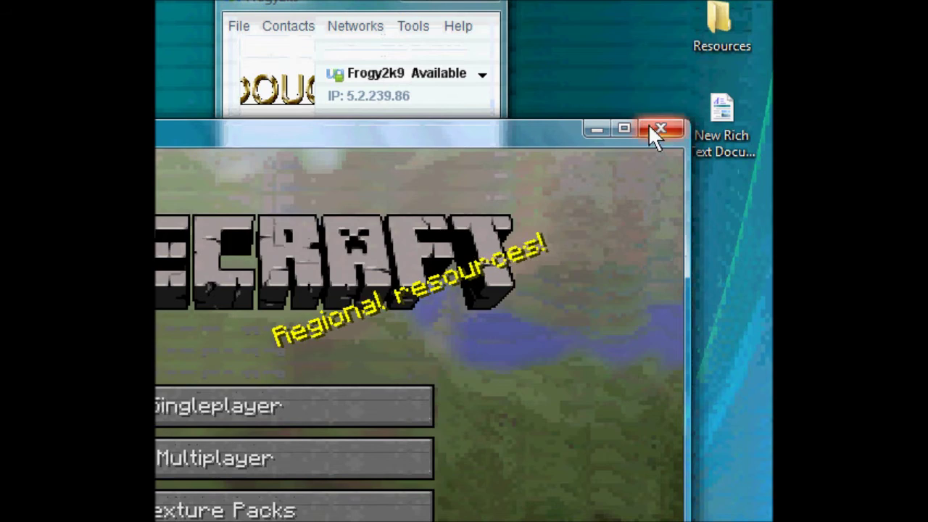
left_click(656, 4)
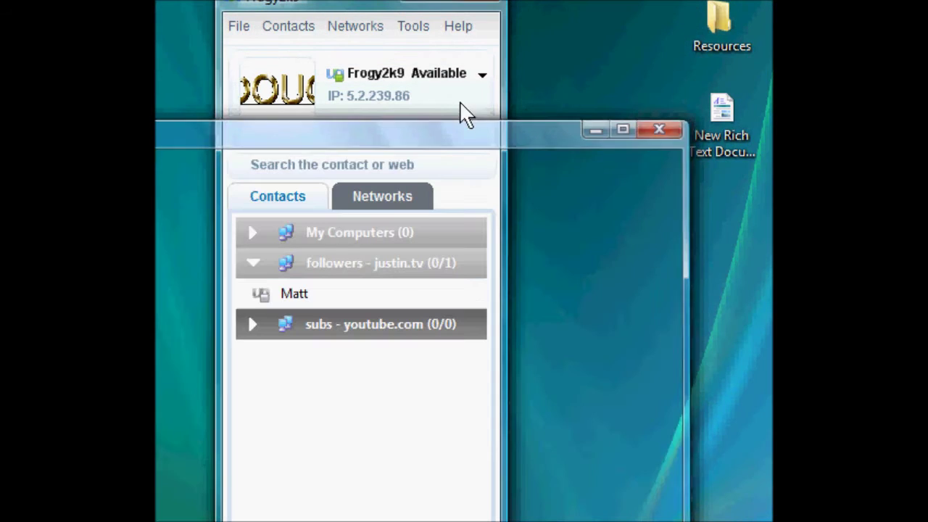
left_click(410, 7)
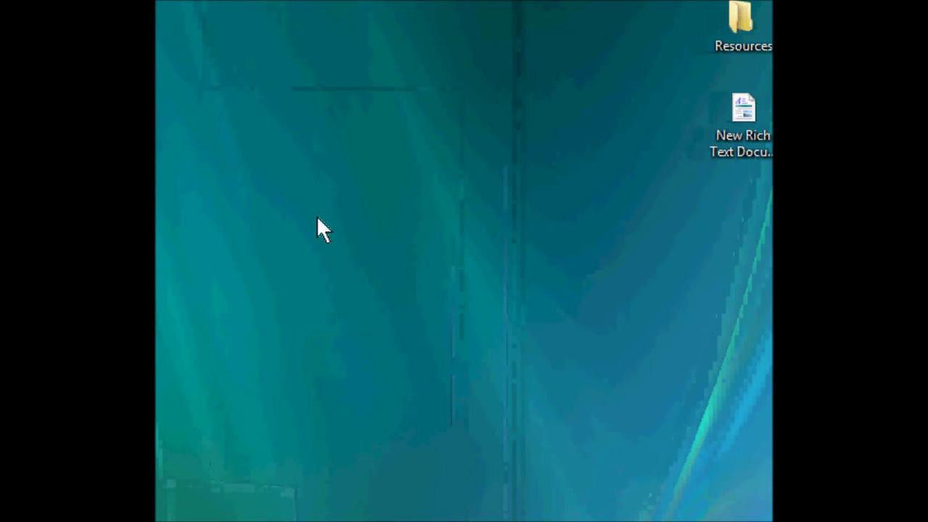
left_click(693, 119)
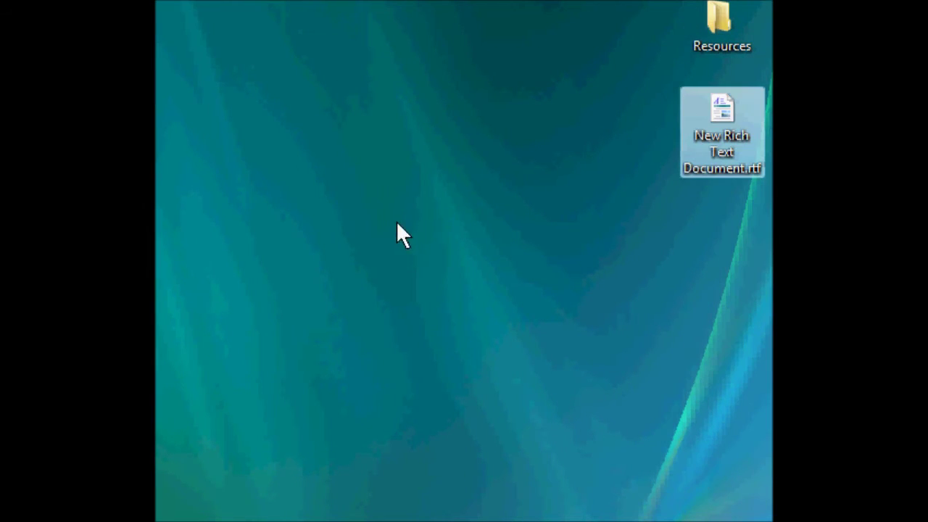
key("Return")
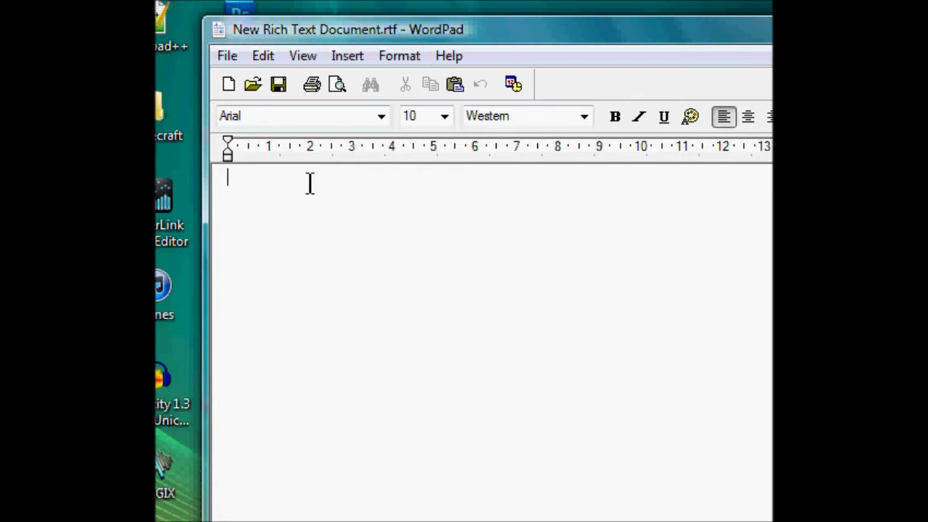
Paste the server notes into the document and highlight the Comodo and Server sections
key("ctrl+v")
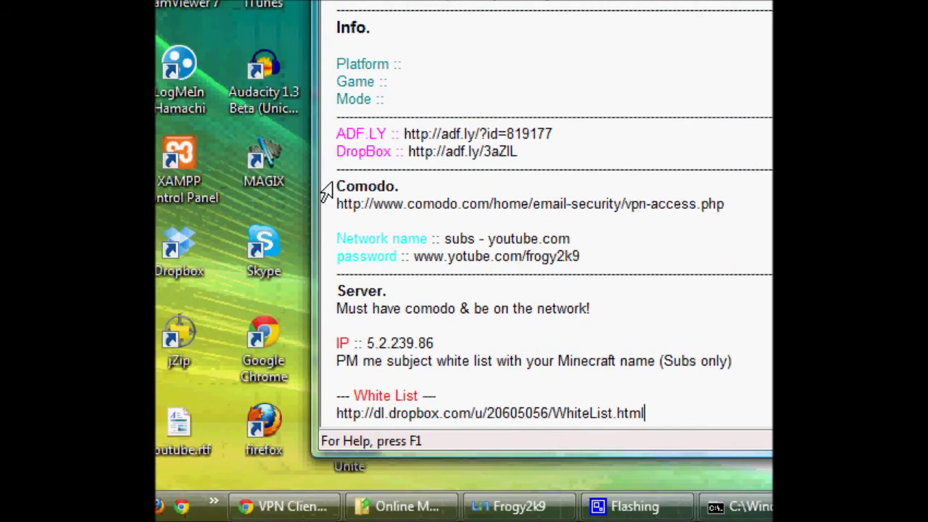
left_click(340, 185)
mouse_move(345, 184)
left_mouse_down()
mouse_move(416, 195)
mouse_move(613, 367)
mouse_move(617, 420)
left_mouse_up()
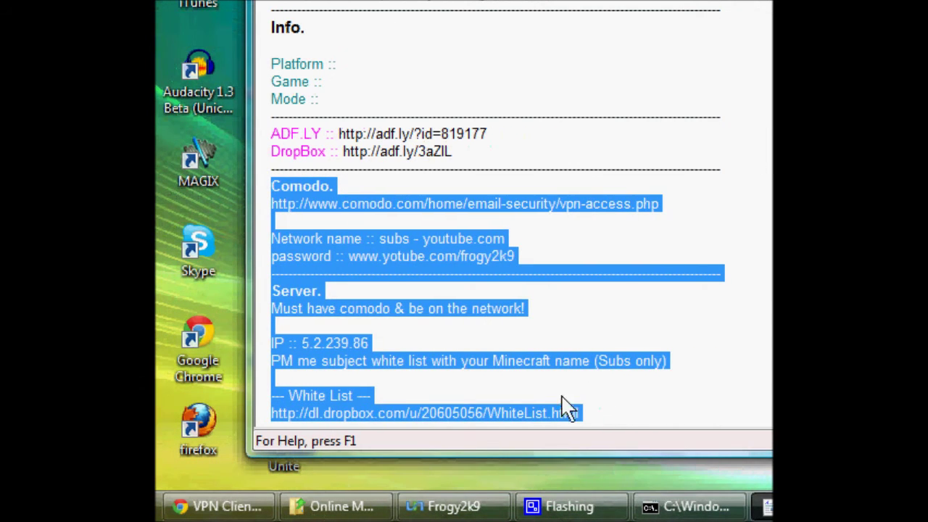
left_click(392, 220)
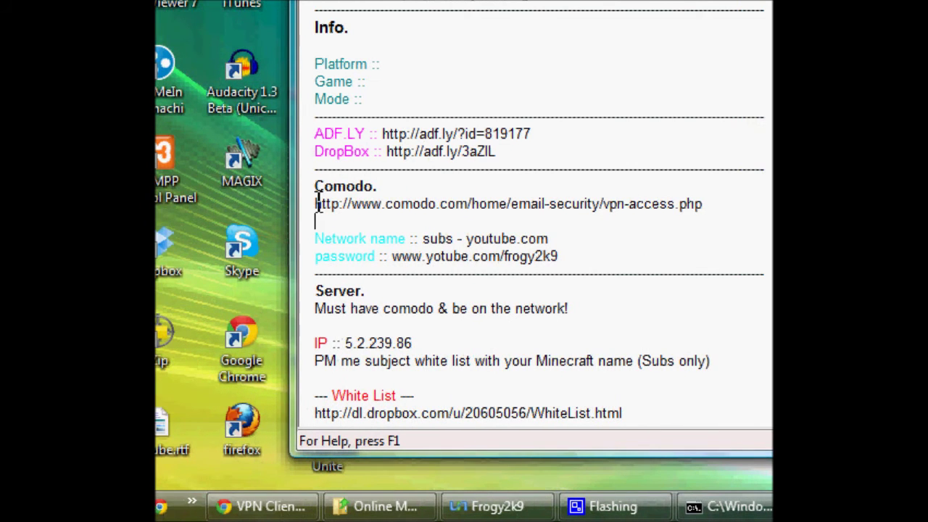
Highlight the Comodo download link, network name, password, and the 'Must have comodo' line
left_click_drag(314, 204, 688, 204)
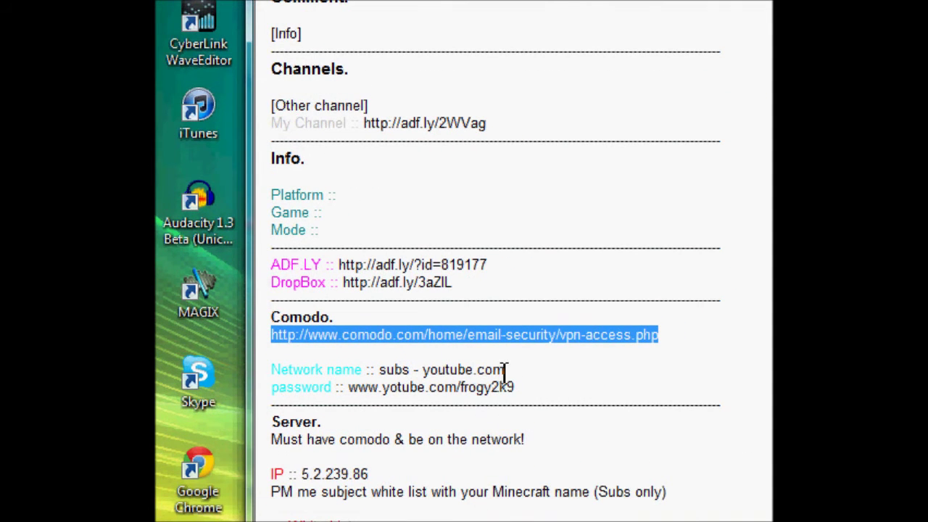
mouse_move(519, 387)
left_mouse_down()
mouse_move(511, 369)
mouse_move(270, 374)
left_mouse_up()
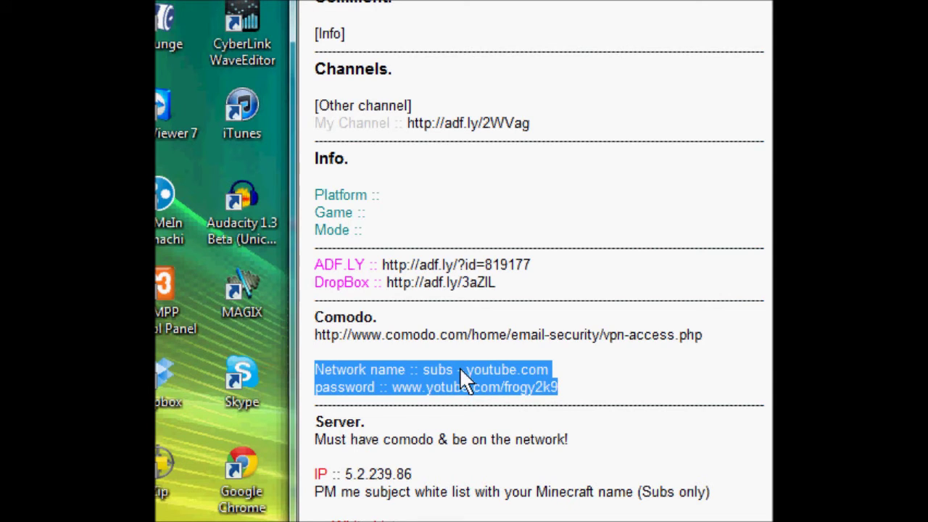
left_click_drag(584, 367, 444, 366)
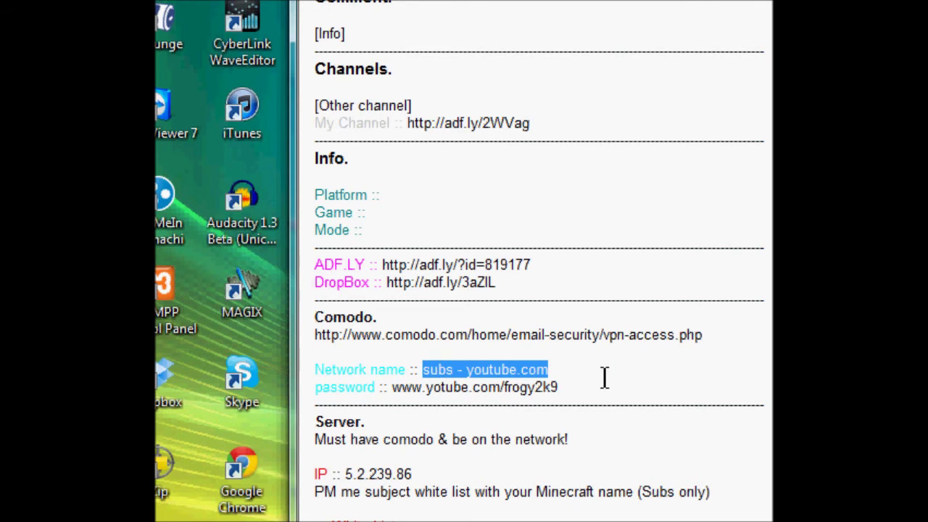
left_click_drag(562, 387, 402, 382)
scroll(503, 379, "down", 2)
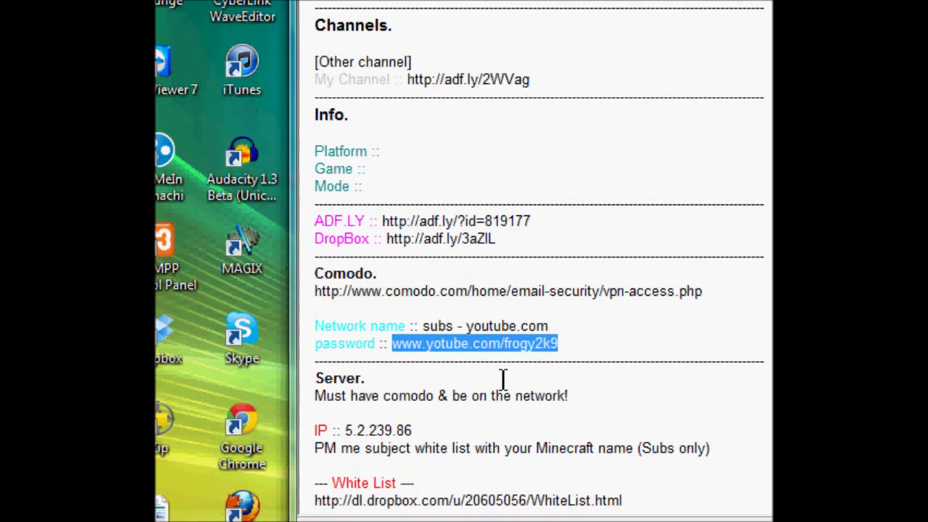
left_click(420, 374)
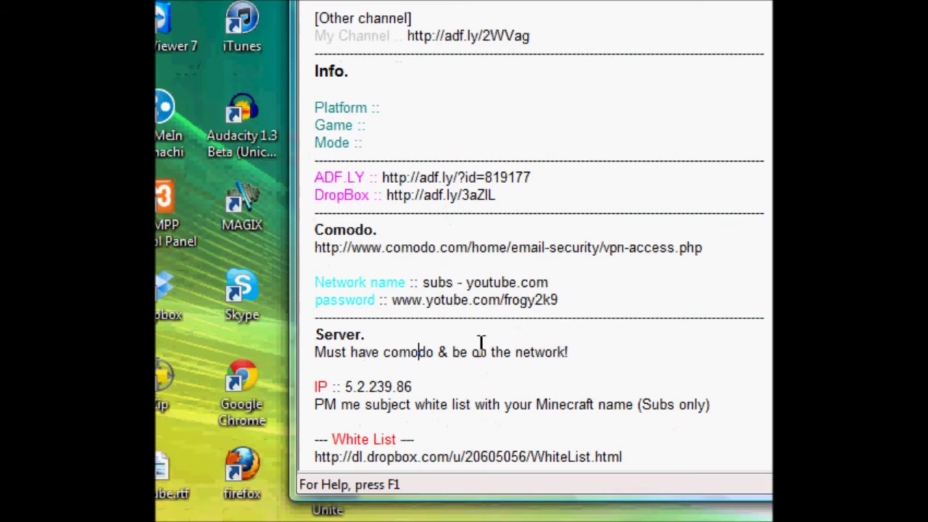
left_click(307, 367)
left_click(322, 265)
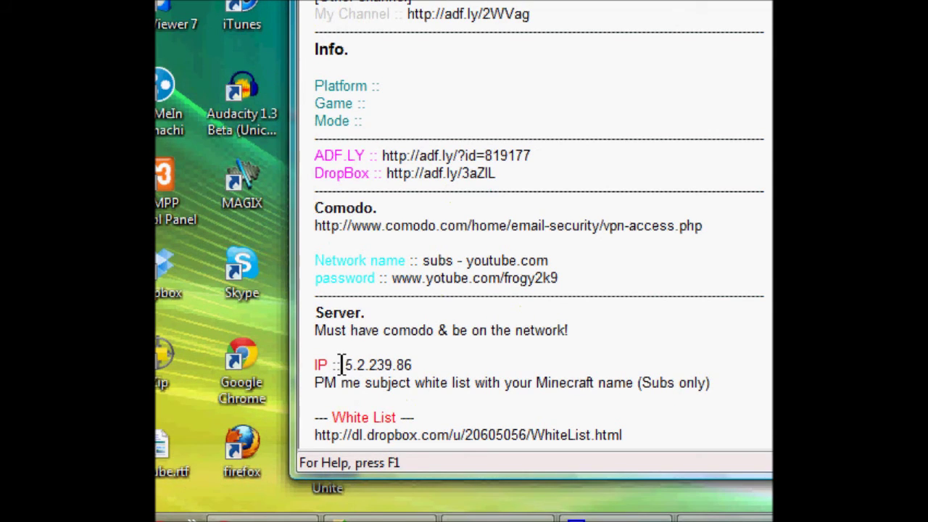
left_click_drag(341, 364, 414, 364)
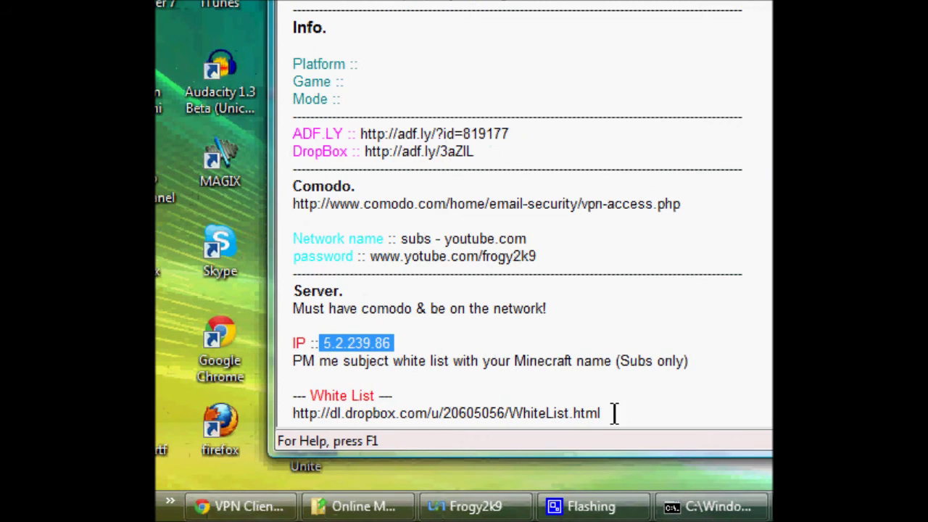
left_click_drag(628, 413, 313, 412)
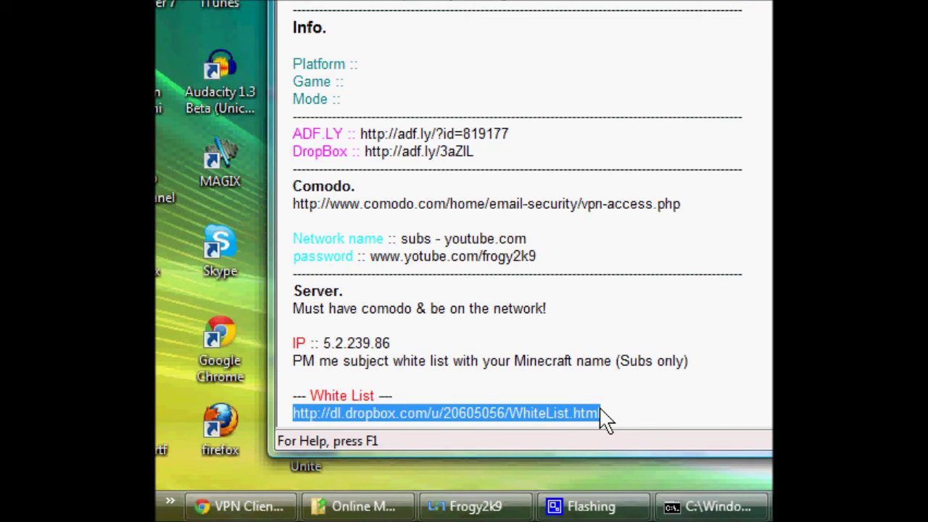
left_click(611, 413)
mouse_move(610, 413)
left_mouse_down()
mouse_move(290, 411)
mouse_move(292, 419)
left_mouse_up()
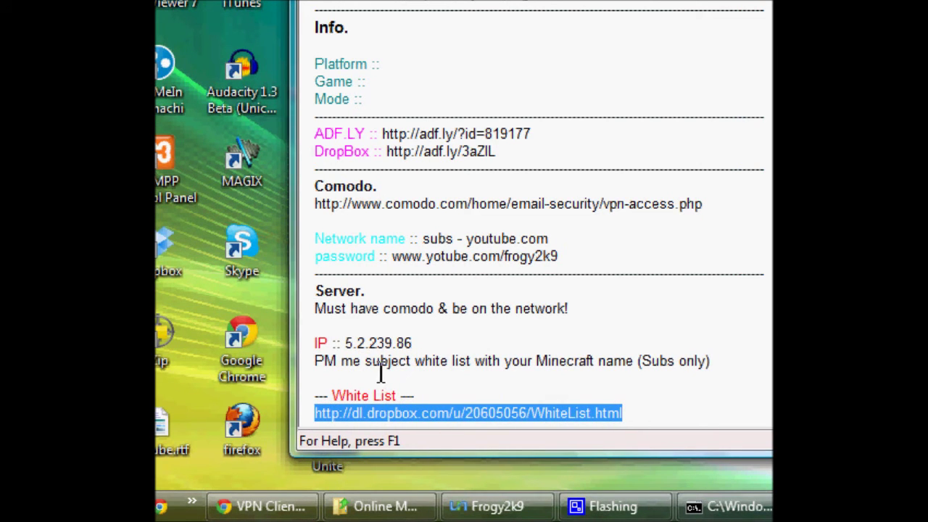
mouse_move(315, 362)
left_mouse_down()
mouse_move(391, 373)
mouse_move(565, 355)
mouse_move(561, 365)
mouse_move(616, 369)
mouse_move(603, 365)
mouse_move(615, 358)
mouse_move(526, 366)
left_mouse_up()
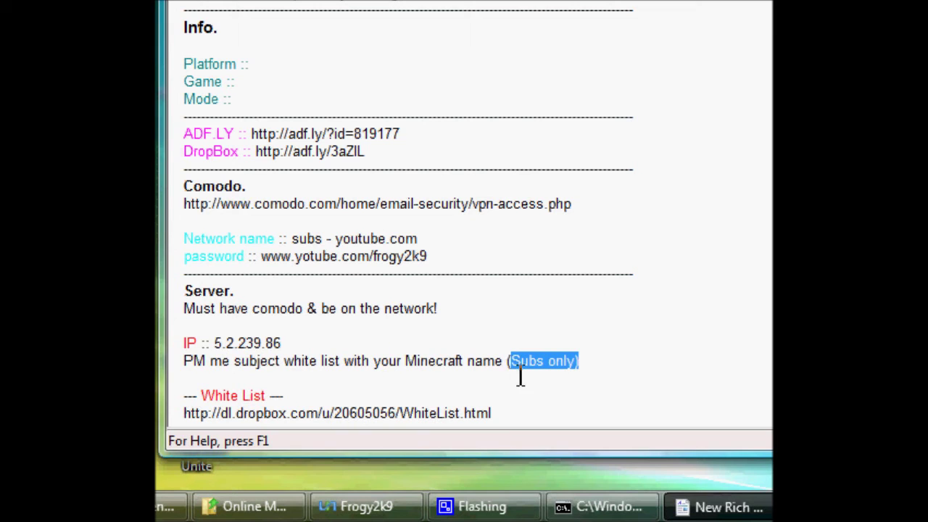
left_click(498, 396)
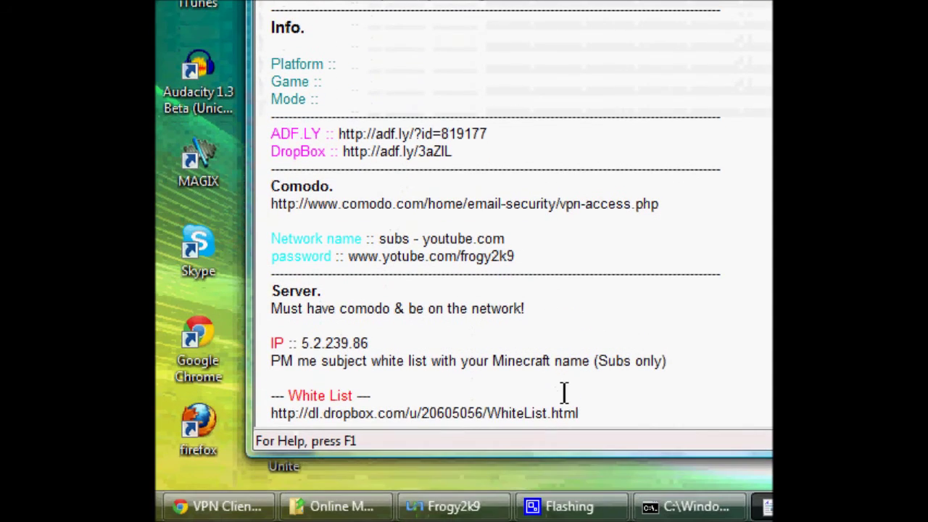
mouse_move(586, 412)
left_mouse_down()
mouse_move(507, 401)
mouse_move(309, 400)
left_mouse_up()
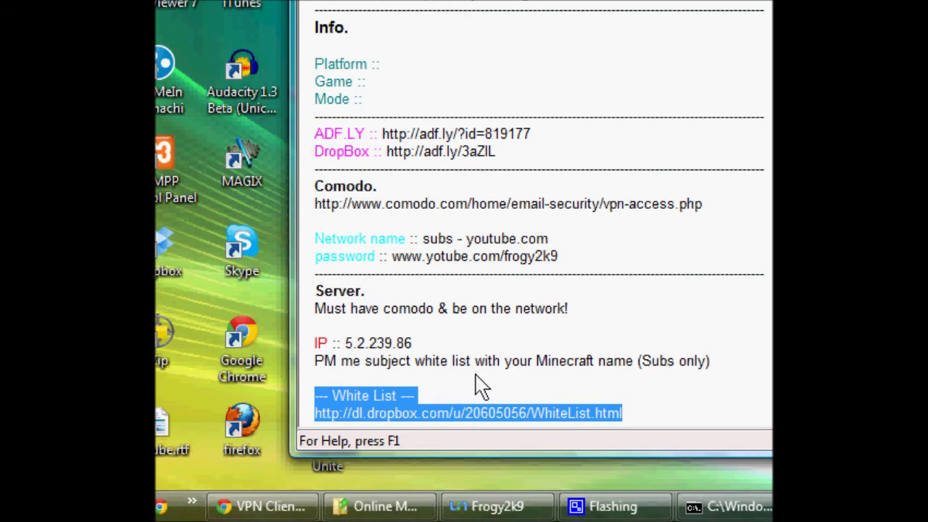